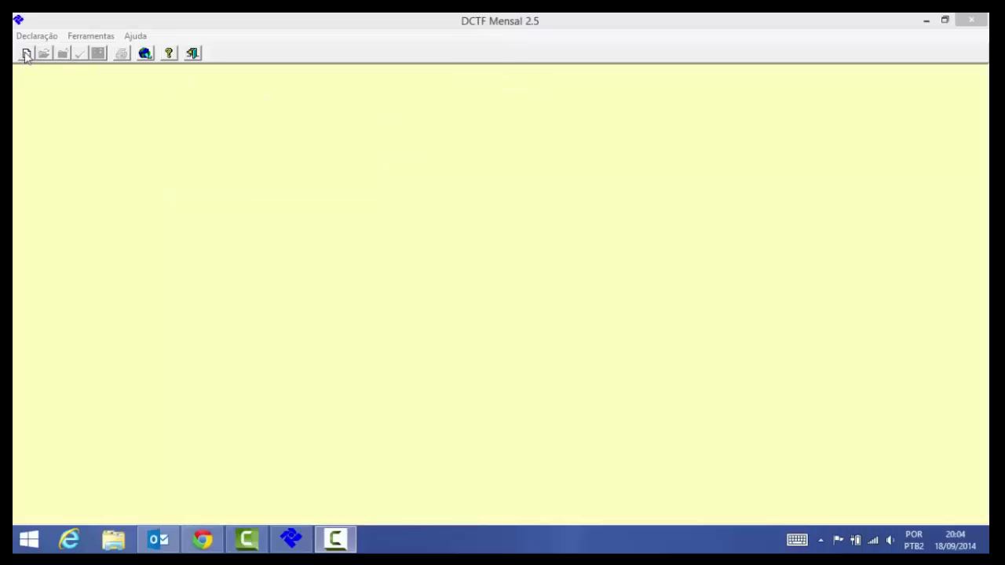
Start a new declaration for the company's CNPJ with period Janeiro 2014.
click(26, 55)
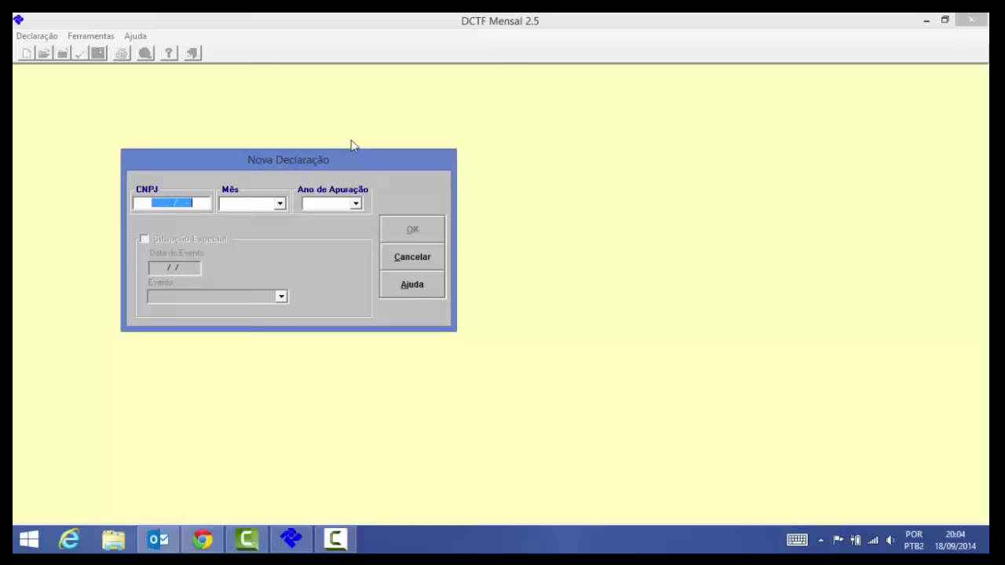
text(33.681.568/00)
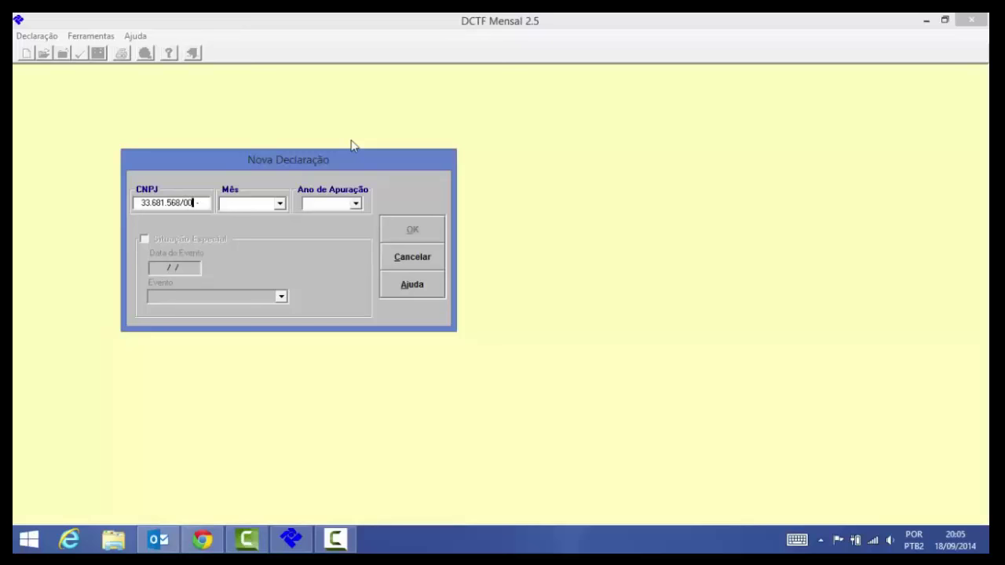
text(01-74)
click(280, 205)
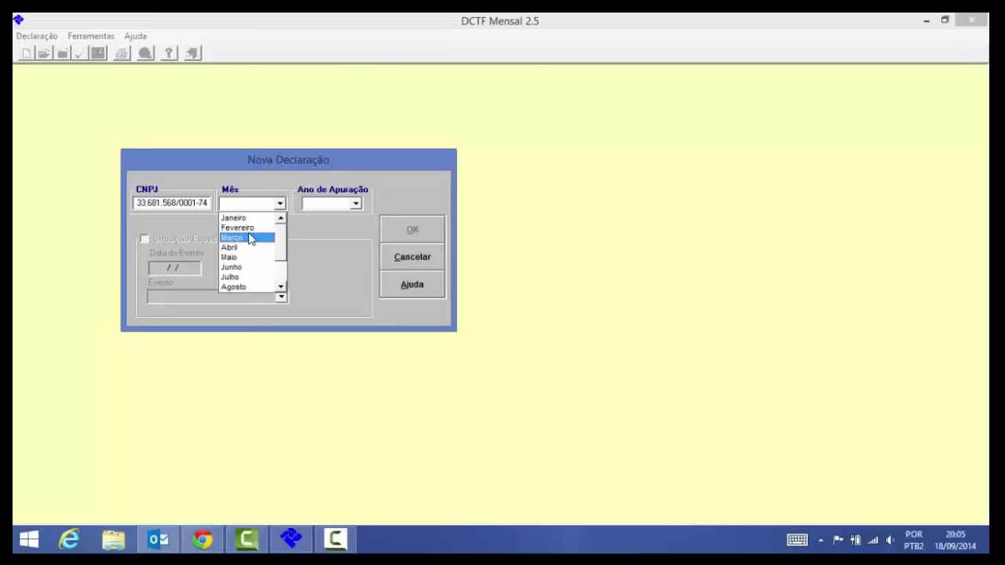
click(226, 215)
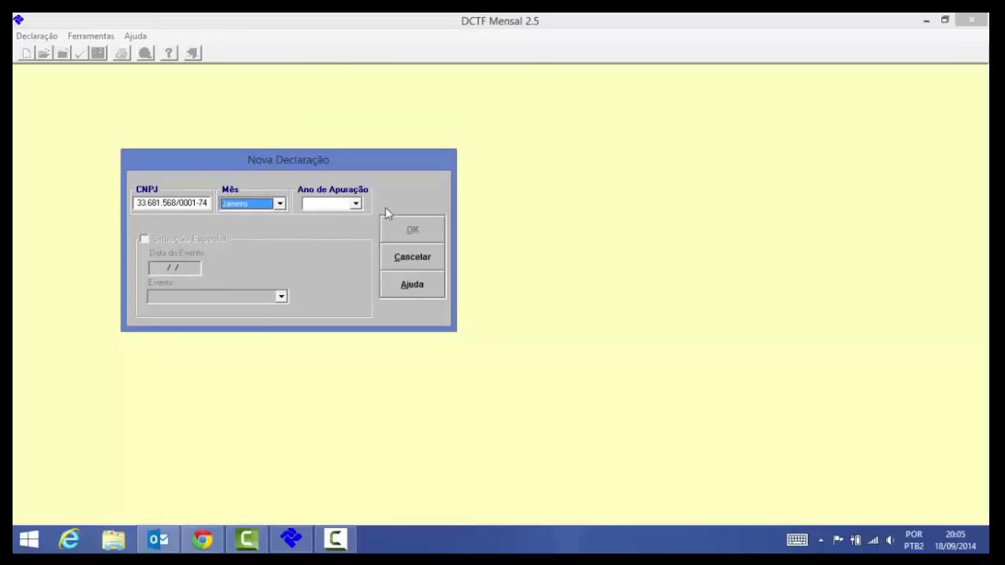
click(356, 204)
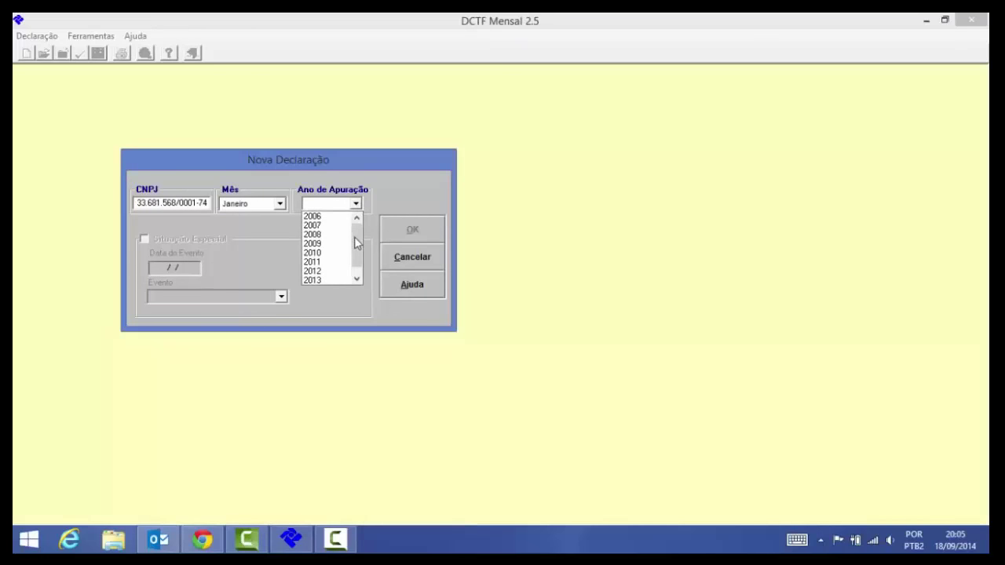
drag(359, 241, 358, 263)
click(312, 286)
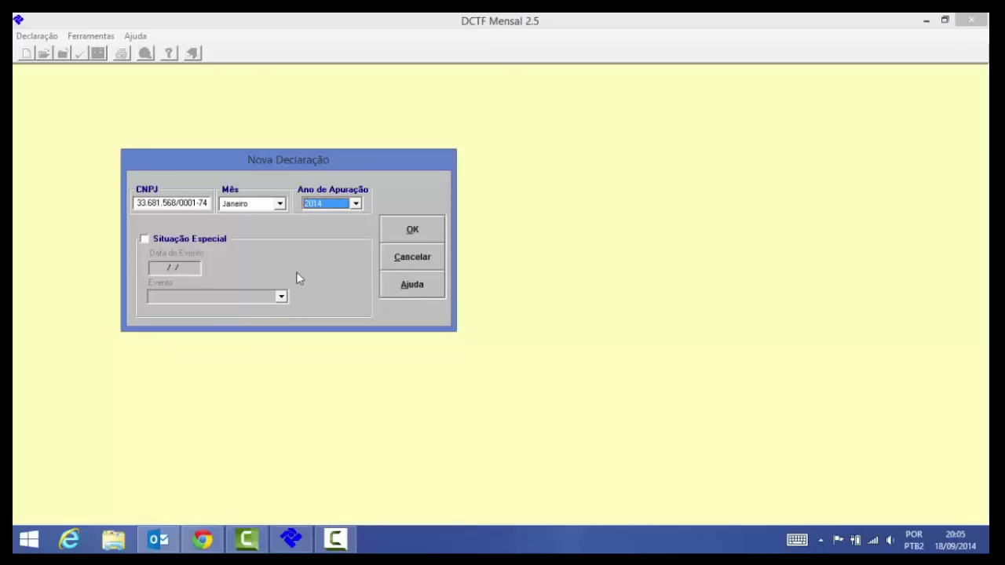
Tick then clear Situação Especial, choosing no event, and create the declaration.
click(144, 239)
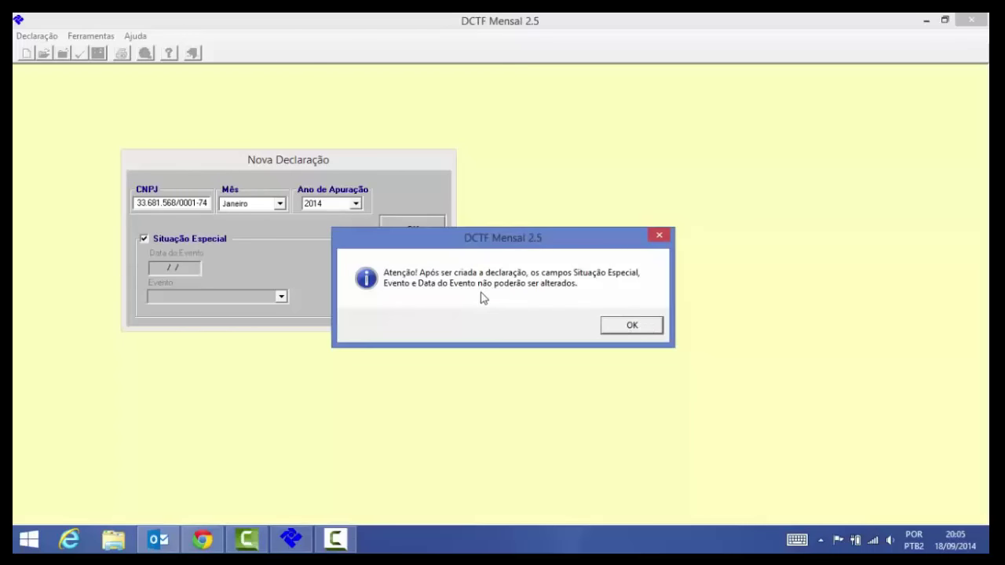
click(631, 326)
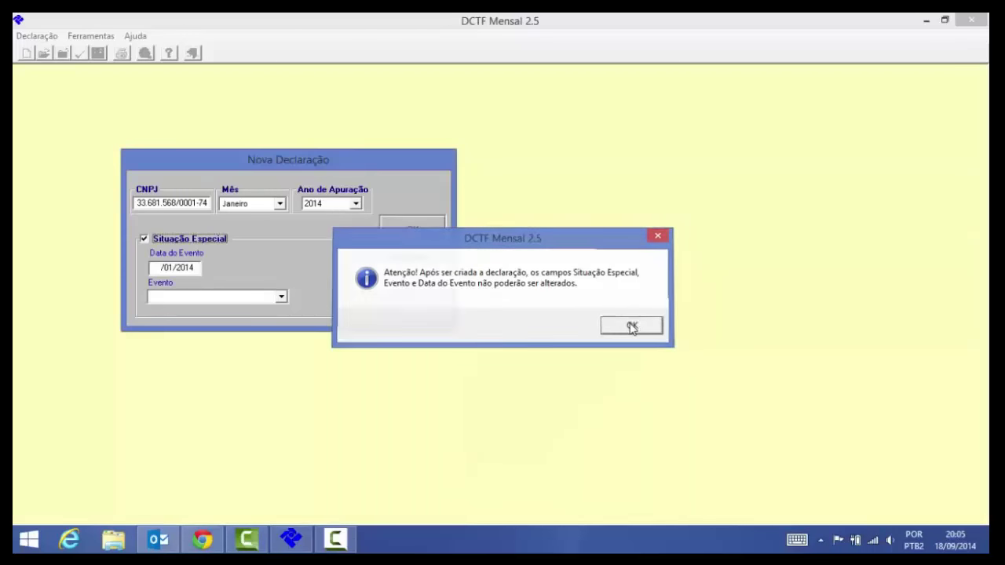
click(282, 298)
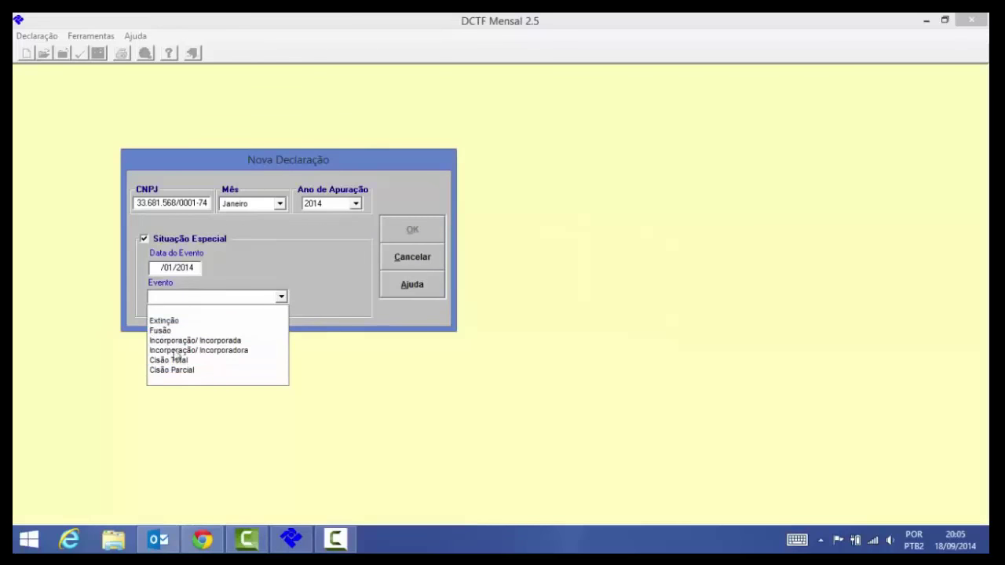
click(353, 264)
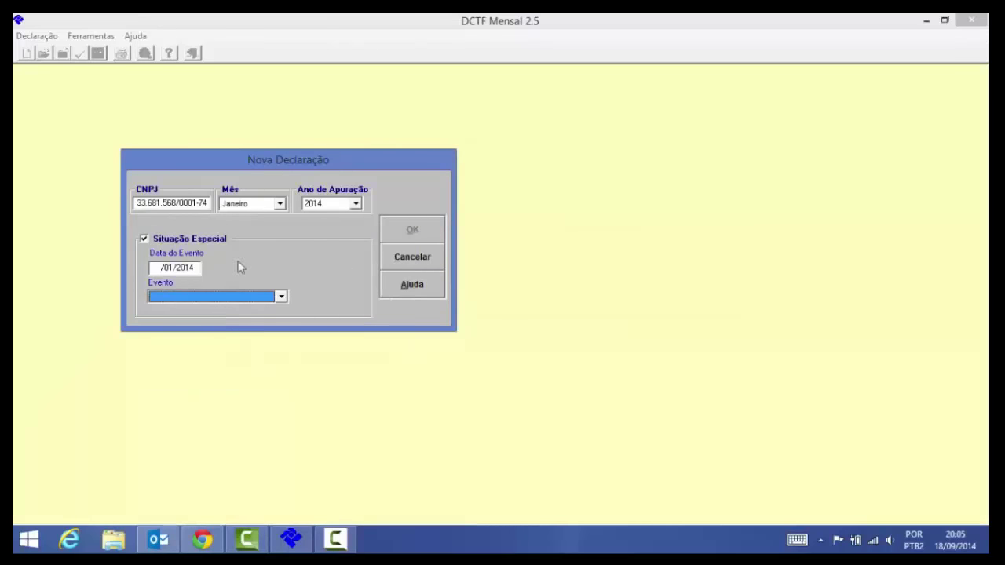
click(152, 239)
click(400, 230)
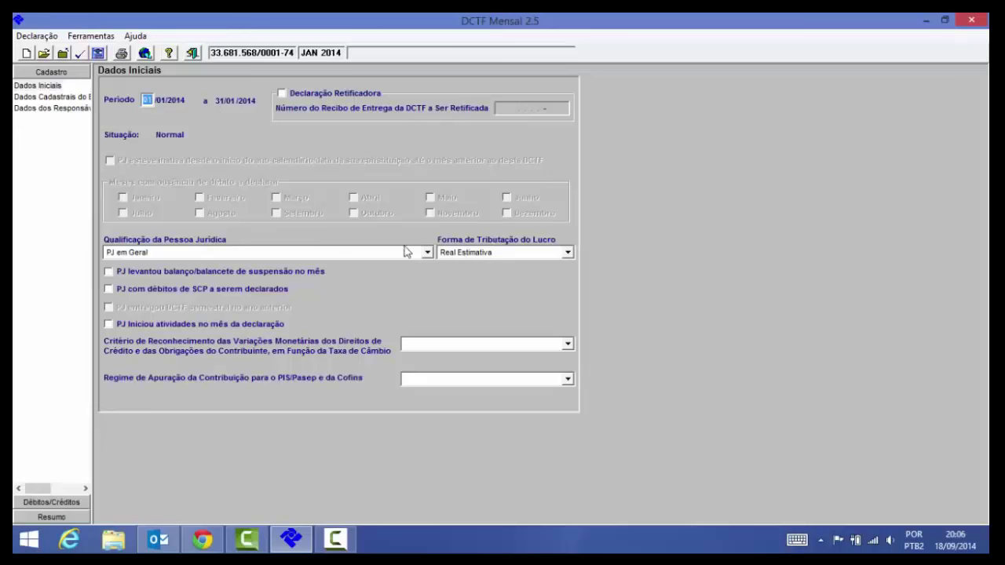
Set Qualificação to PJ em Geral and Forma de Tributação to Presumido, then open Dados Cadastrais.
click(428, 253)
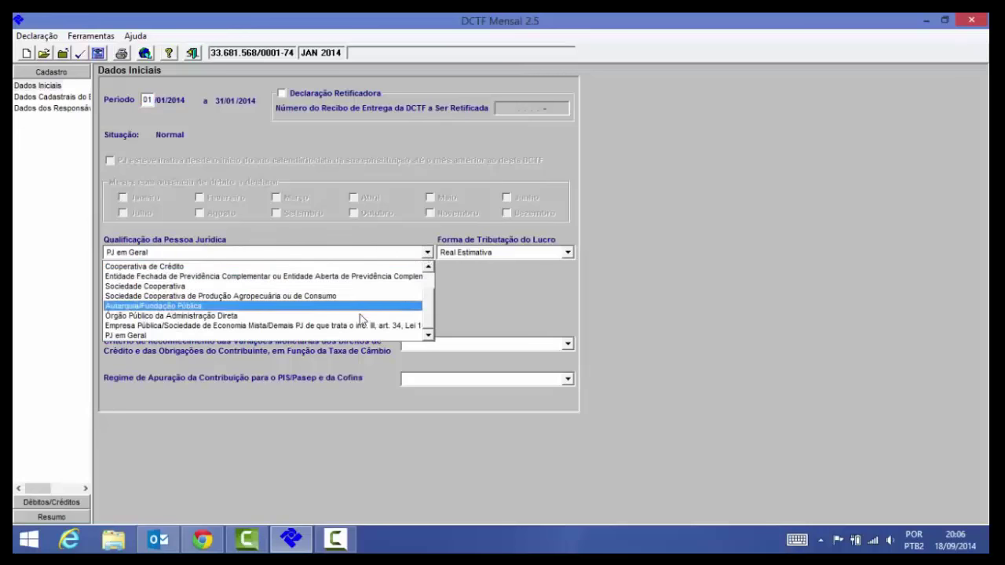
click(494, 284)
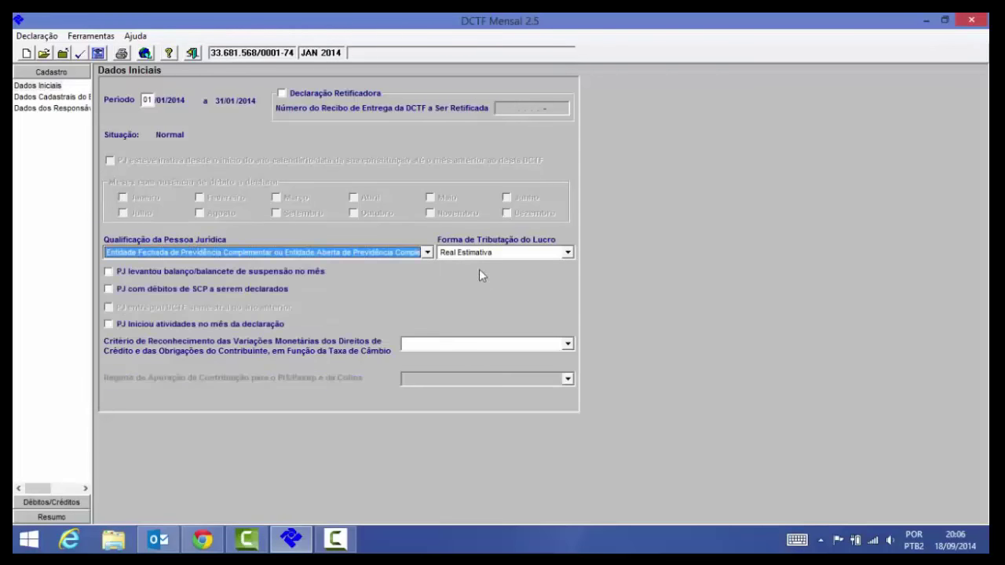
click(426, 253)
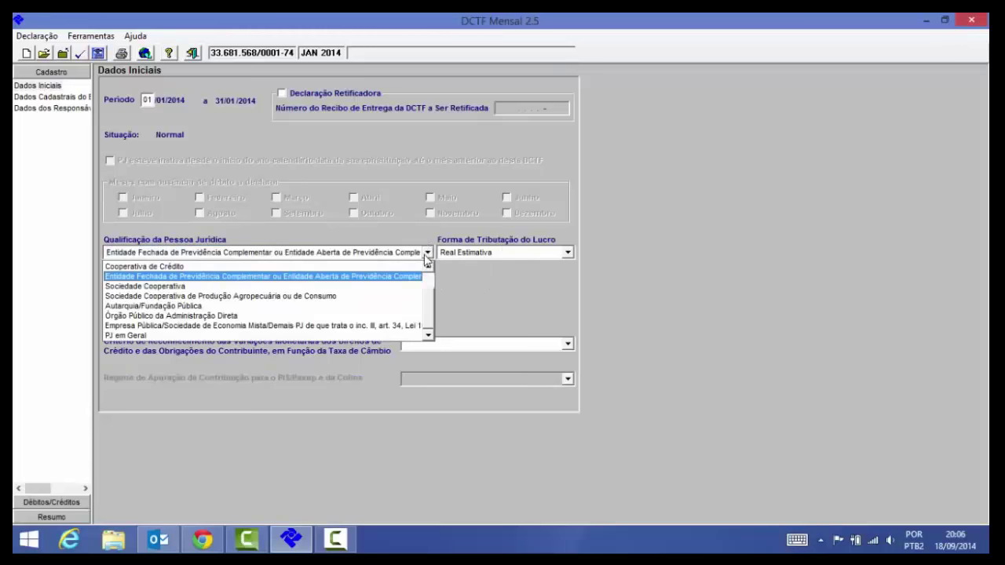
click(370, 335)
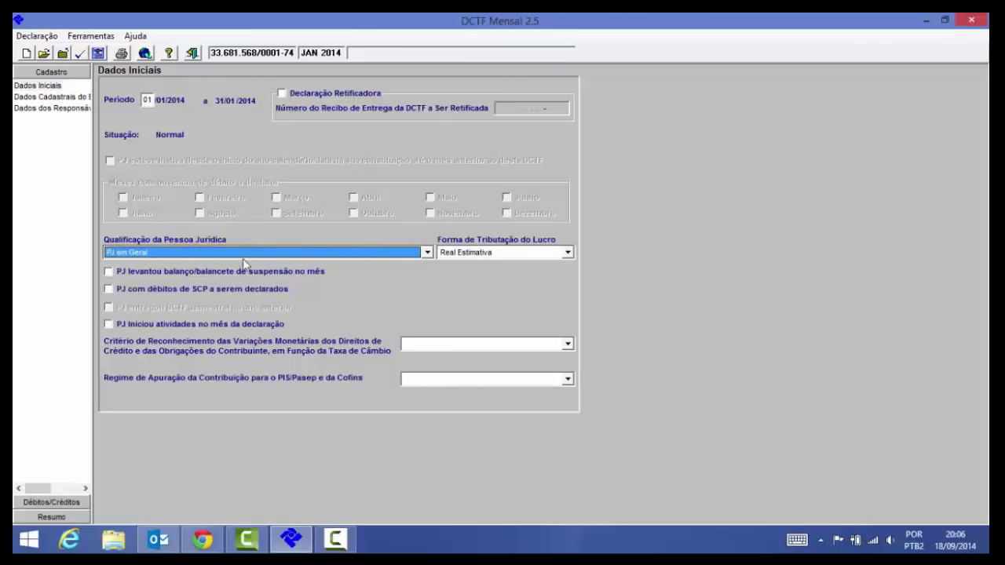
click(568, 253)
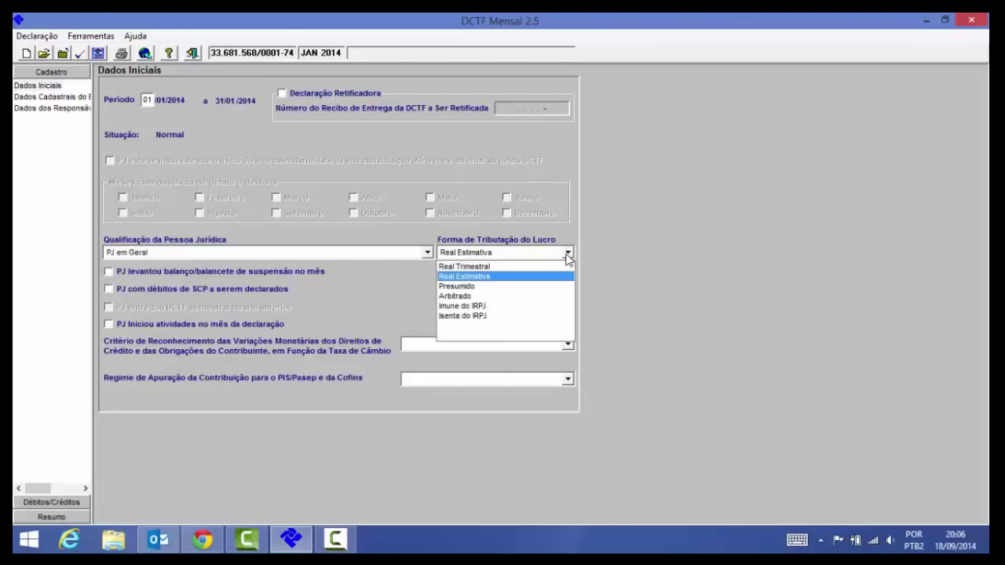
click(469, 288)
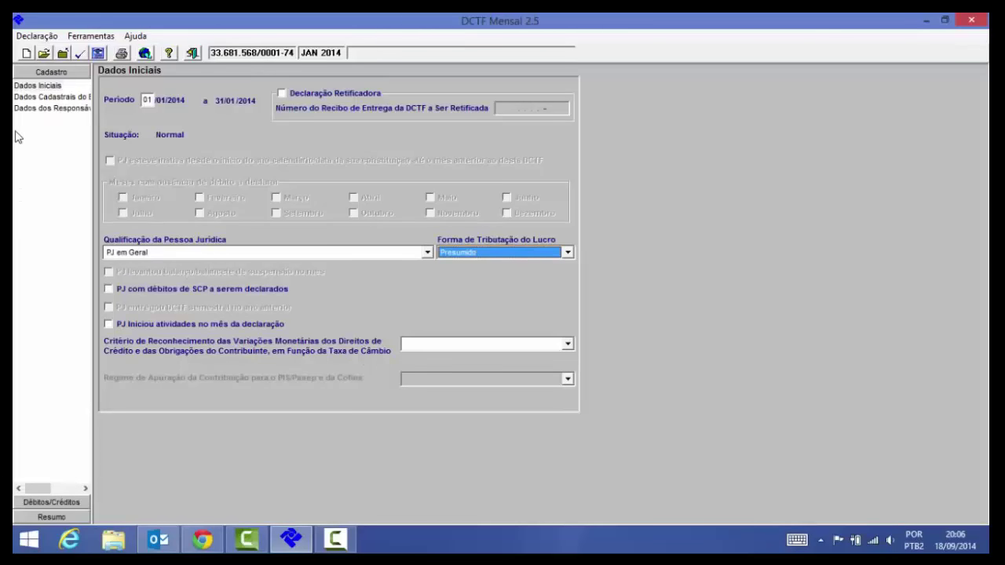
click(39, 97)
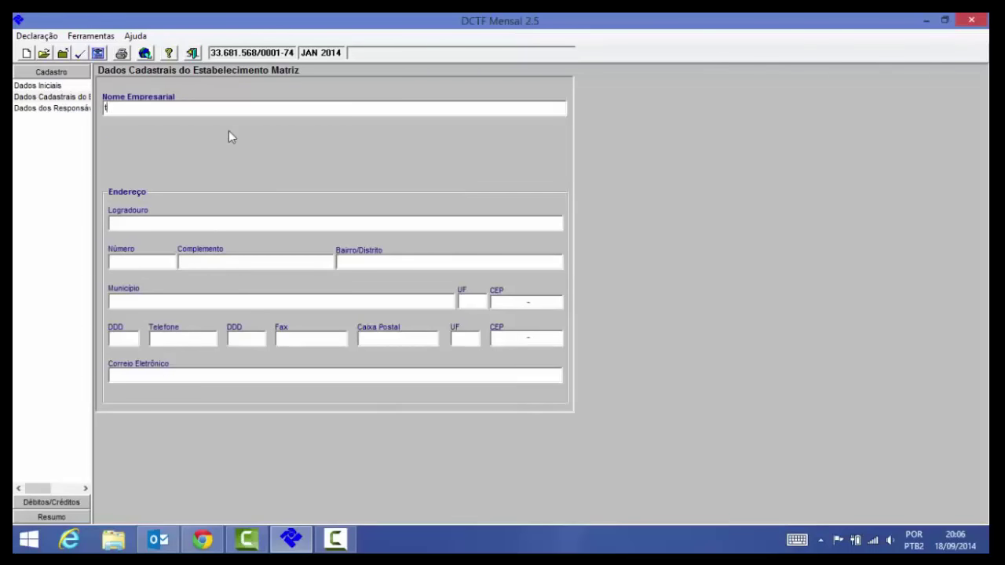
Enter company name 'Teste' and street 'teste', visit Dados dos Responsáveis, then open Débitos/Créditos.
text(Teste)
click(224, 220)
text(teste)
click(45, 109)
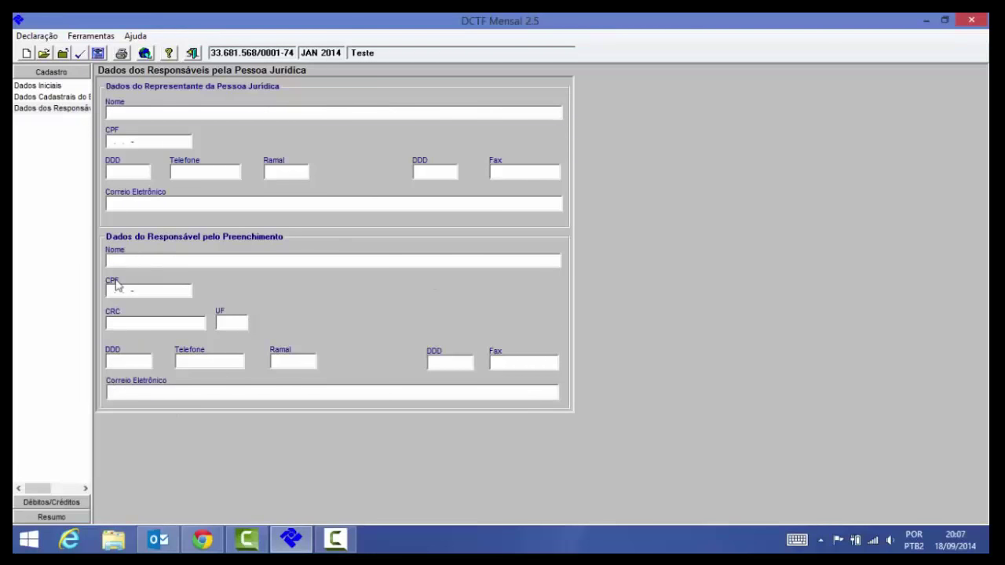
click(151, 326)
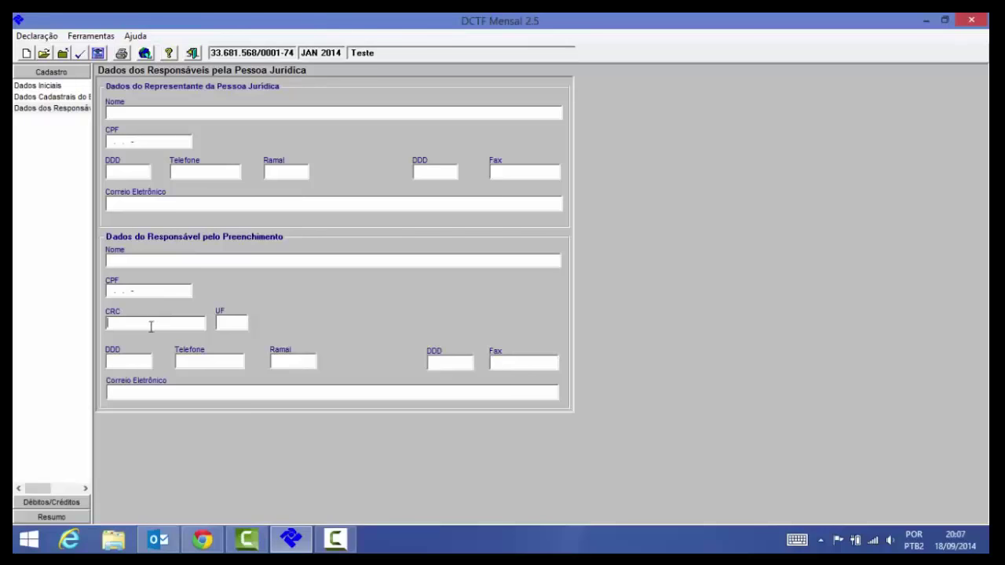
click(48, 503)
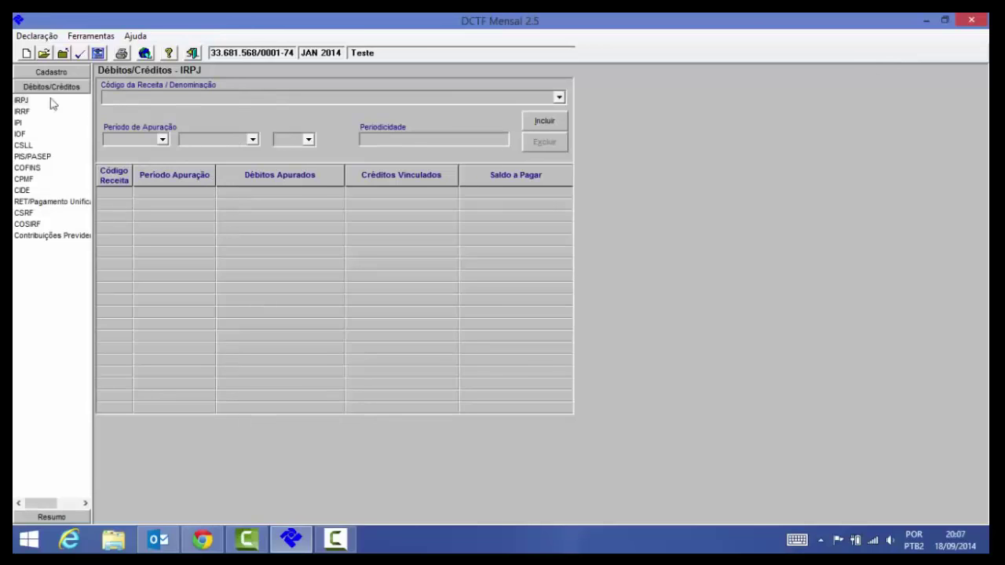
Browse the IRRF, IRPJ and IPI debit forms, ending on IOF debits and credits.
click(21, 111)
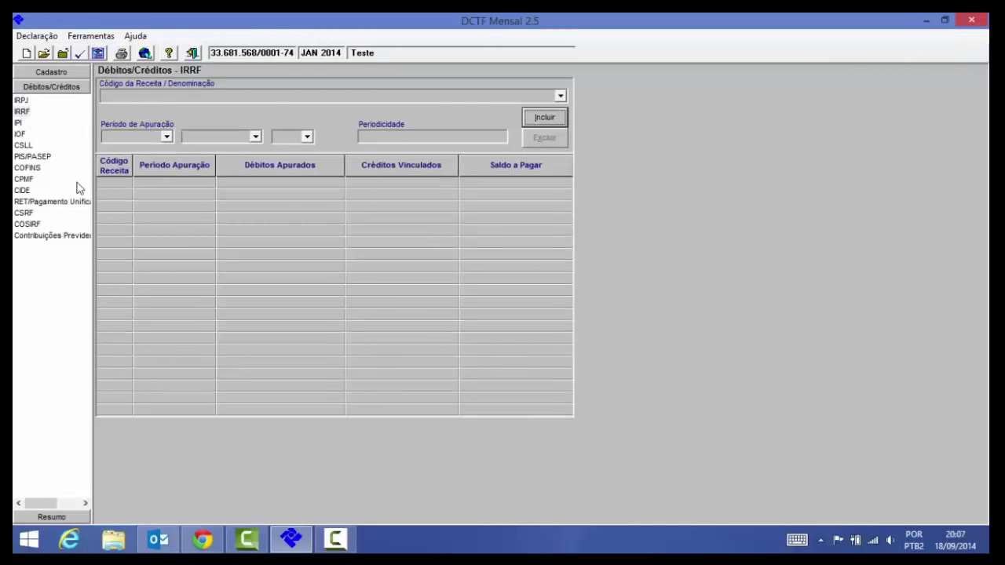
click(21, 102)
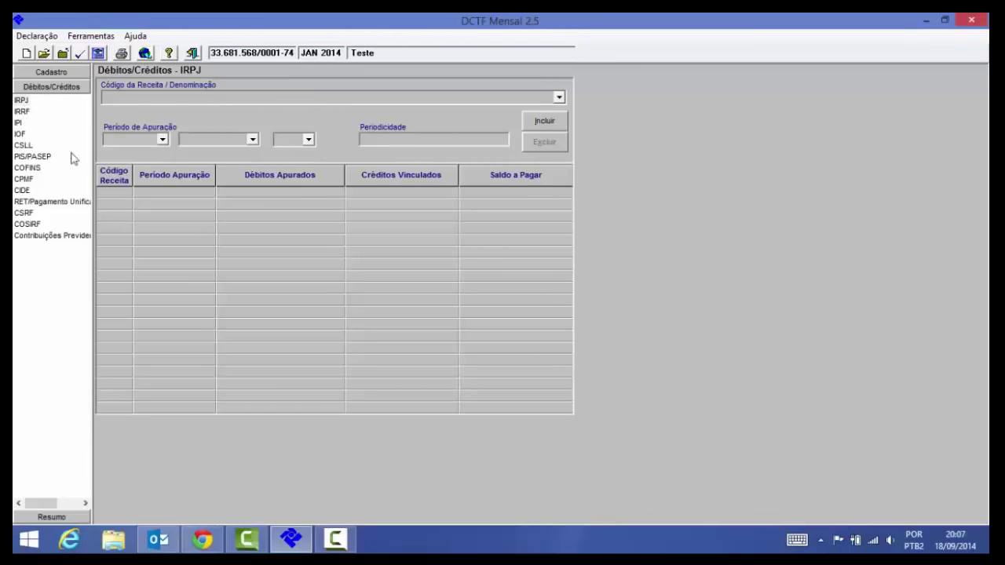
click(21, 113)
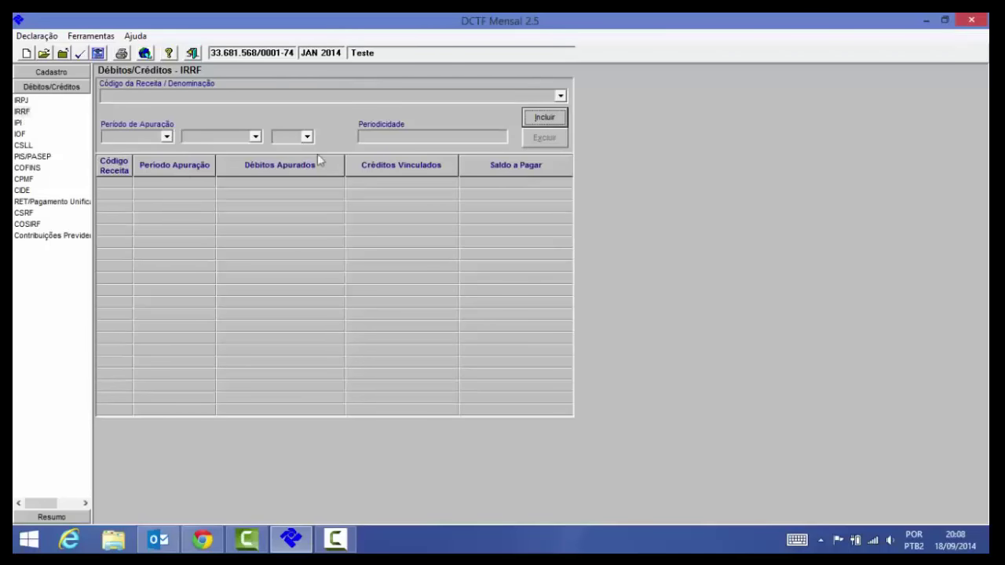
click(18, 123)
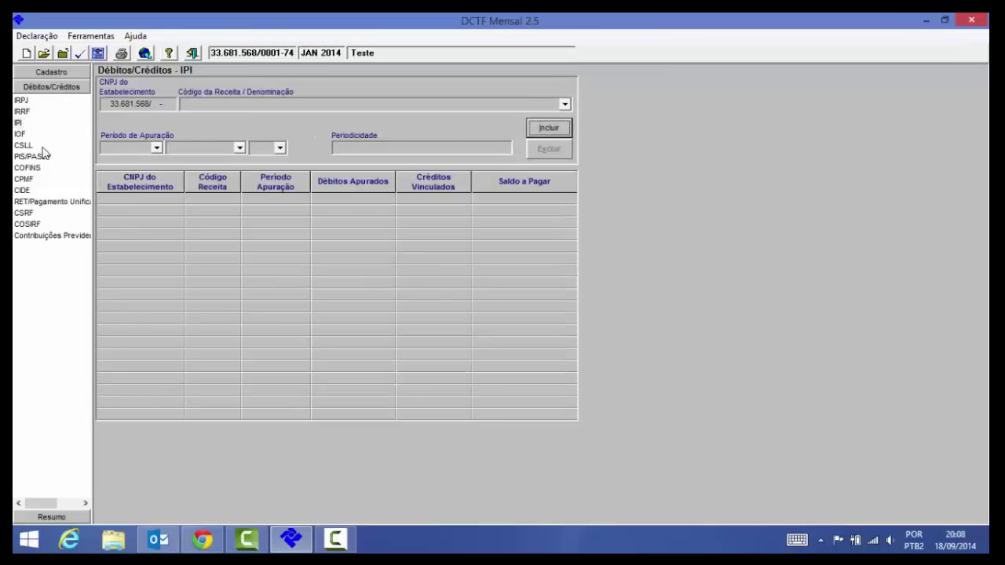
click(20, 134)
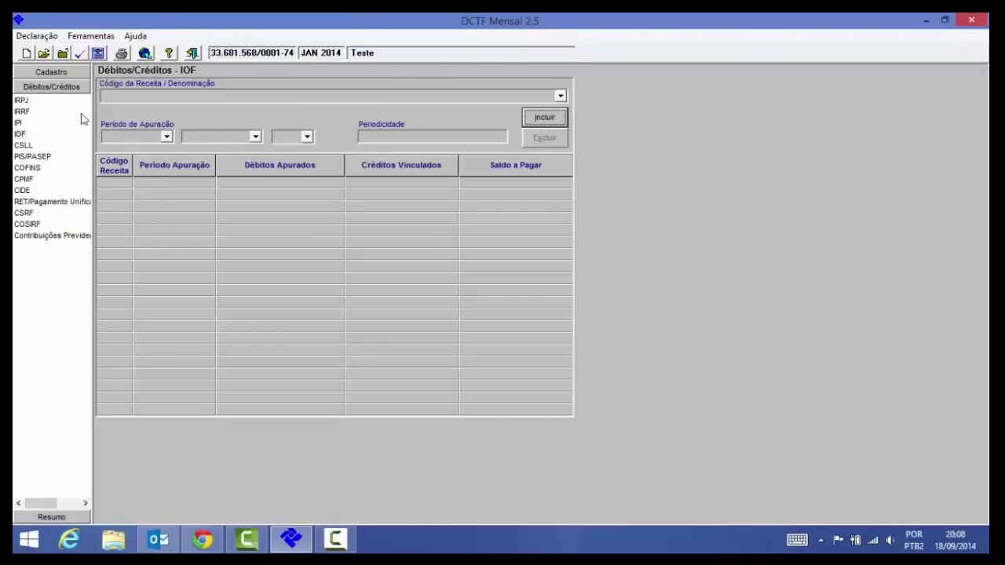
On the PIS/PASEP debits page, start a new debit and expand the revenue code list.
click(23, 156)
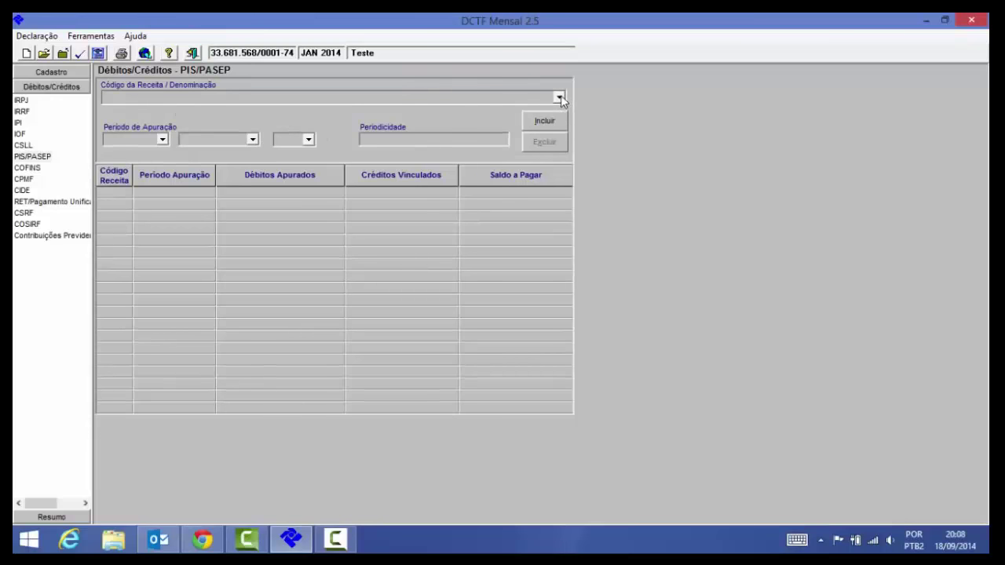
click(545, 121)
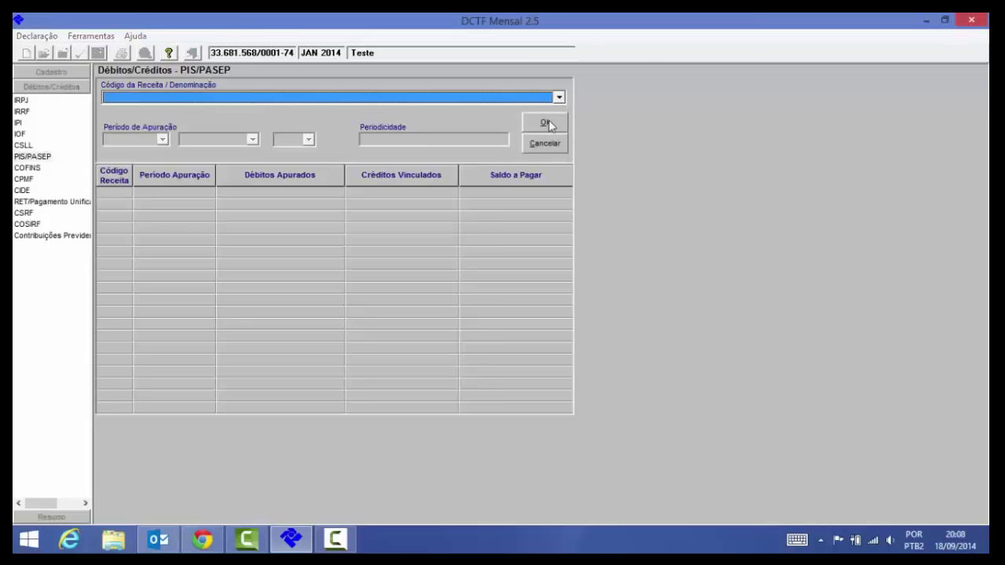
click(559, 98)
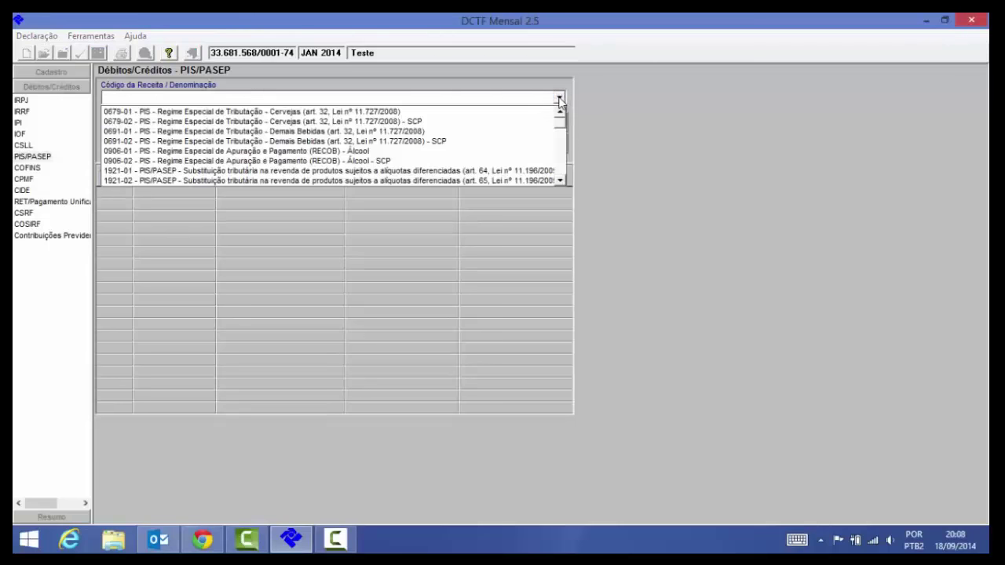
click(561, 143)
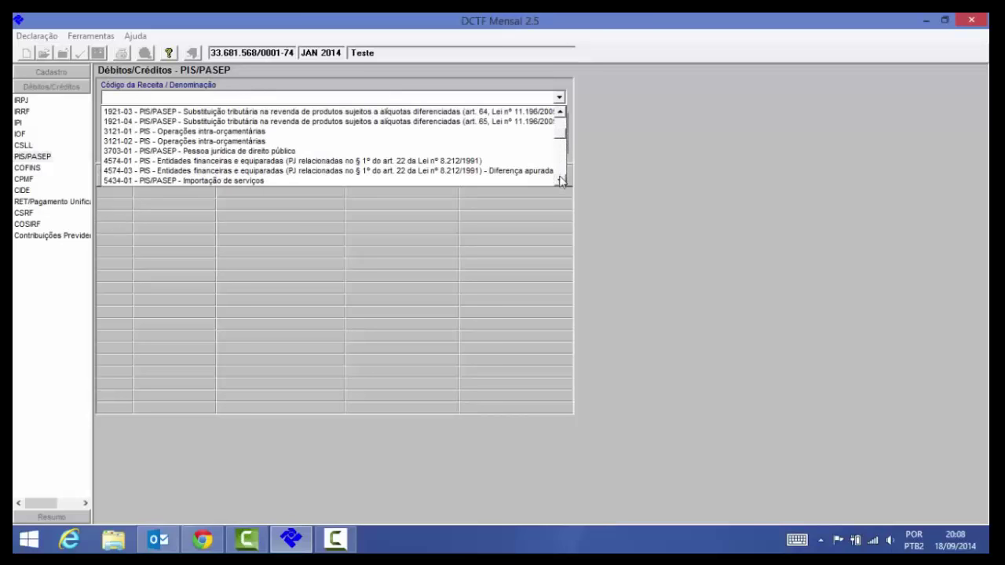
Pick revenue code 8109-02 PIS Faturamento – PJ em geral for Janeiro/2014 and confirm.
click(560, 181)
click(561, 180)
click(561, 181)
click(560, 181)
click(560, 180)
click(561, 181)
click(560, 180)
click(561, 180)
click(561, 181)
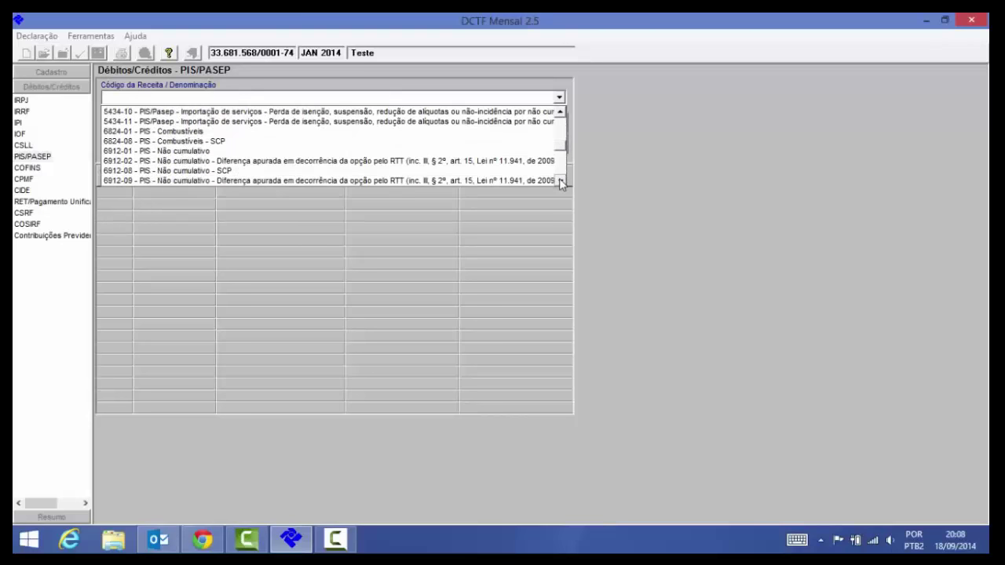
click(560, 180)
click(561, 181)
click(560, 180)
click(562, 157)
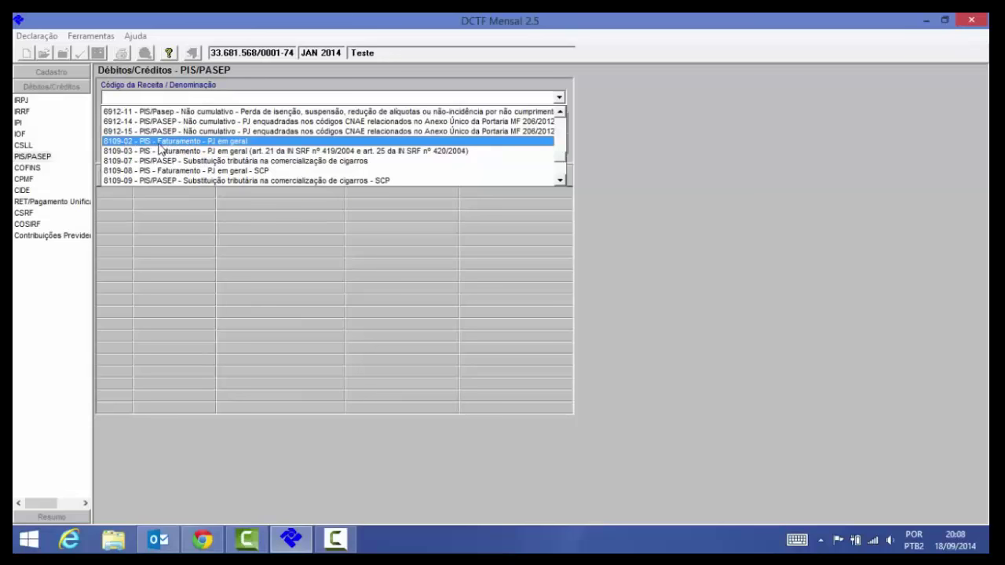
click(223, 142)
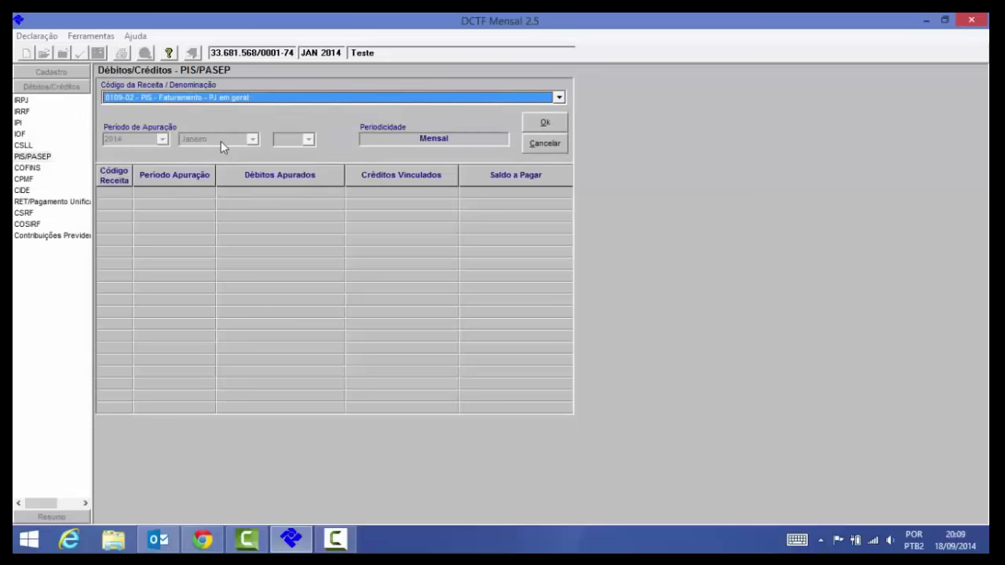
click(546, 124)
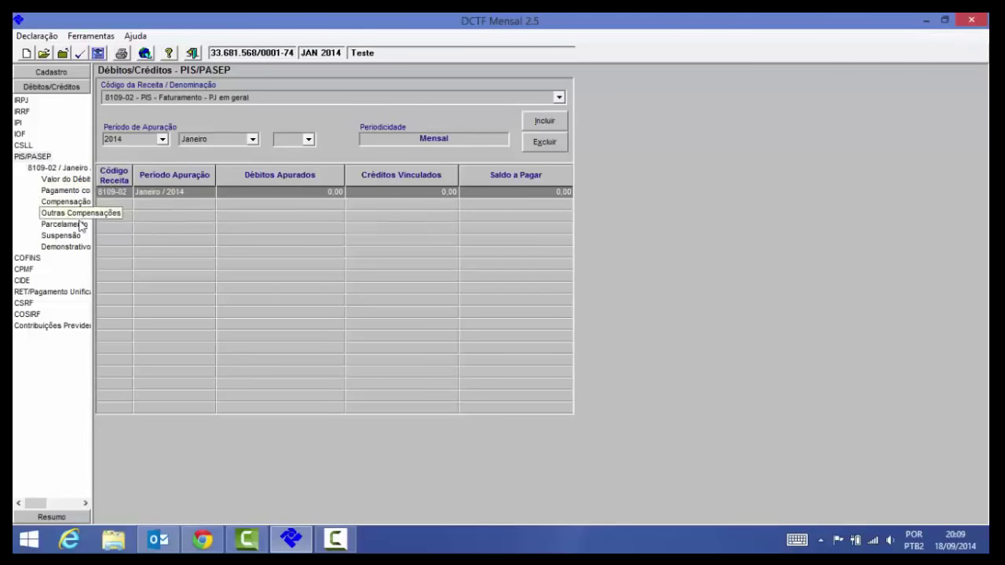
Enter 150,00 as the 8109-02 debit value and go to Pagamento com DARF.
click(65, 180)
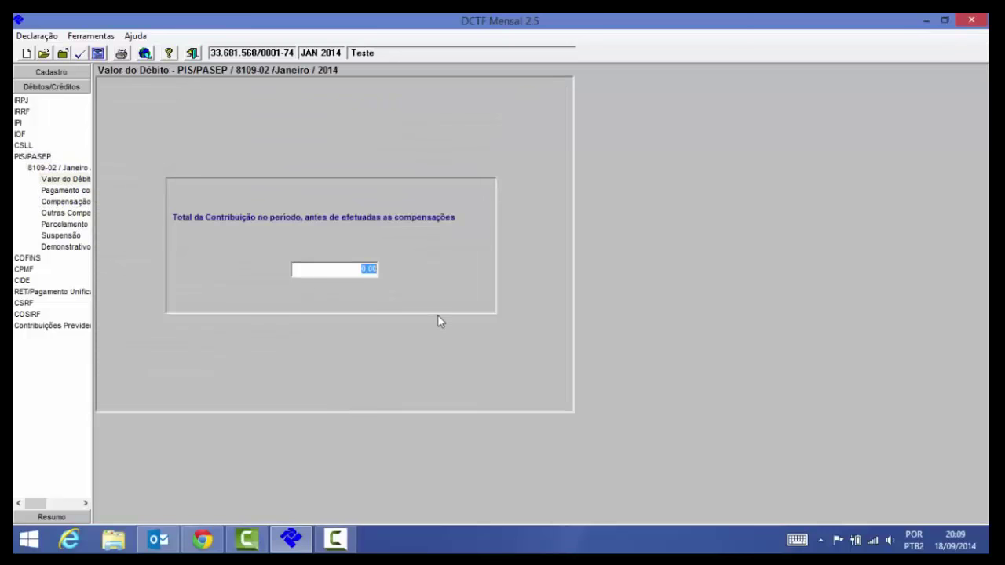
text(150)
key(Tab)
click(66, 194)
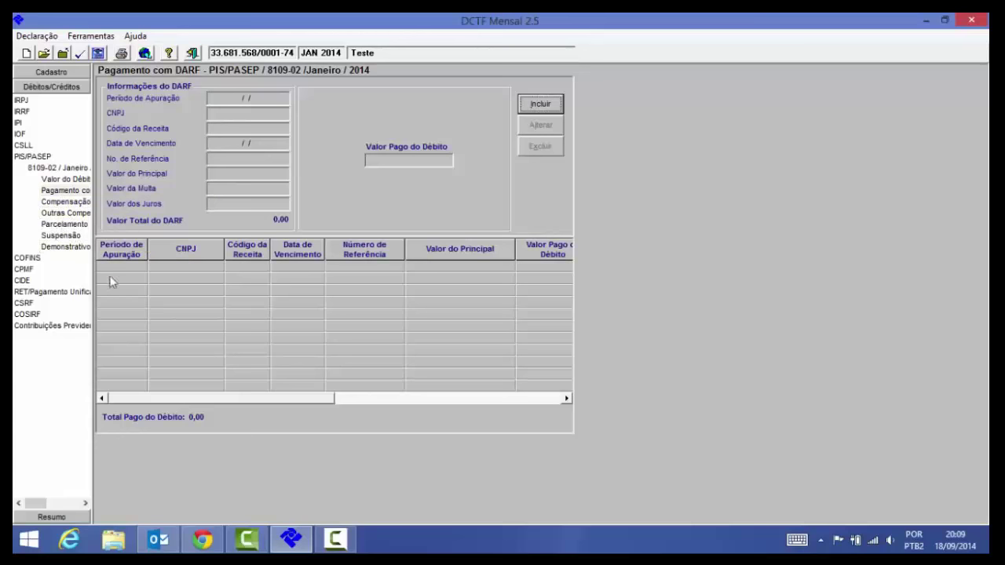
Begin a new DARF payment entry with period 31/01/2014.
click(66, 226)
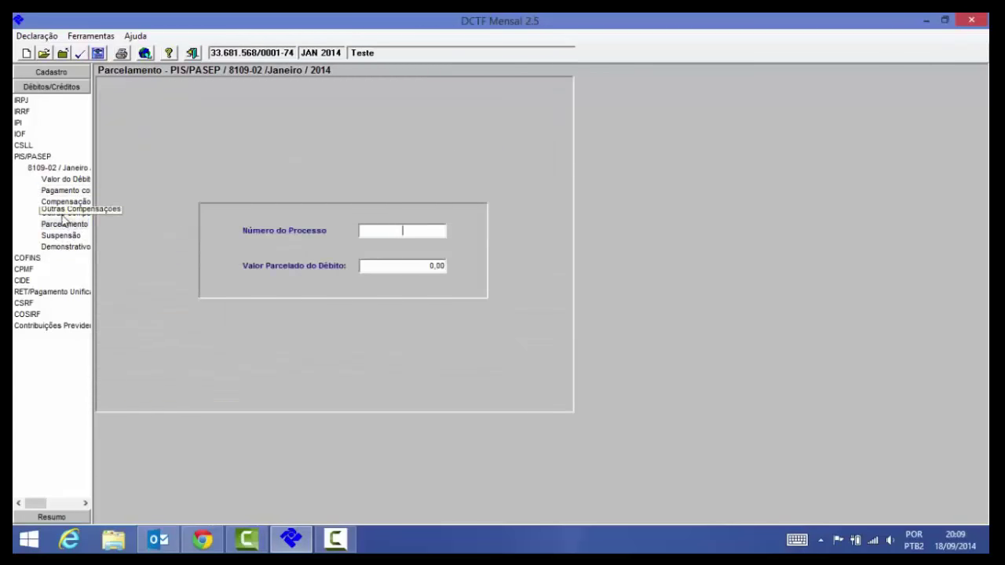
click(62, 191)
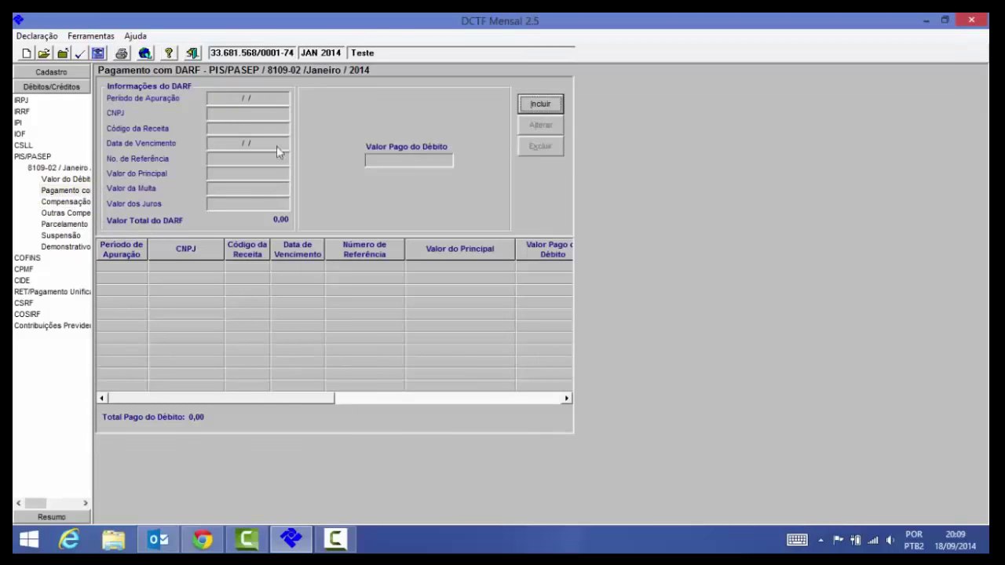
click(540, 105)
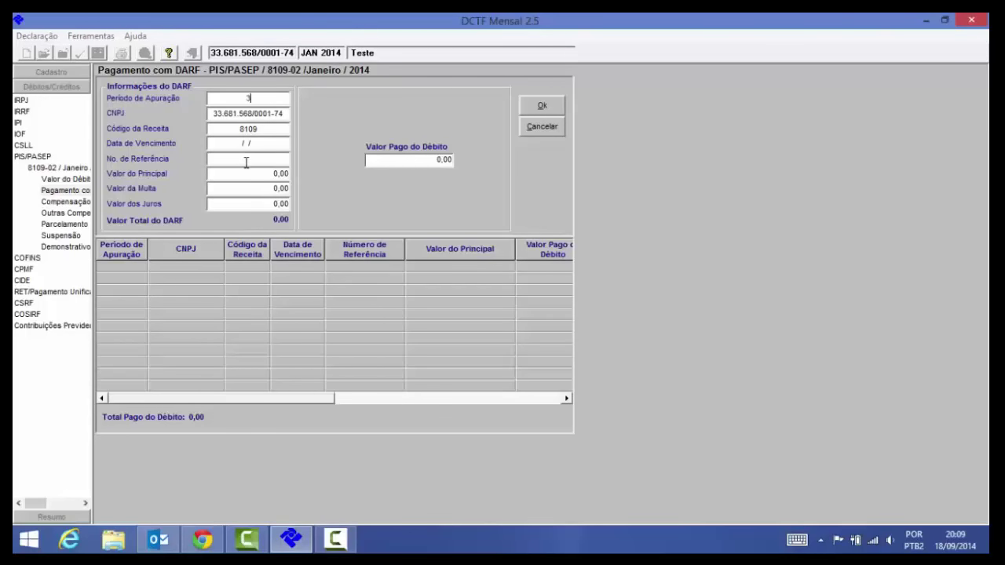
text(31/01/2014)
key(Tab)
key(Tab)
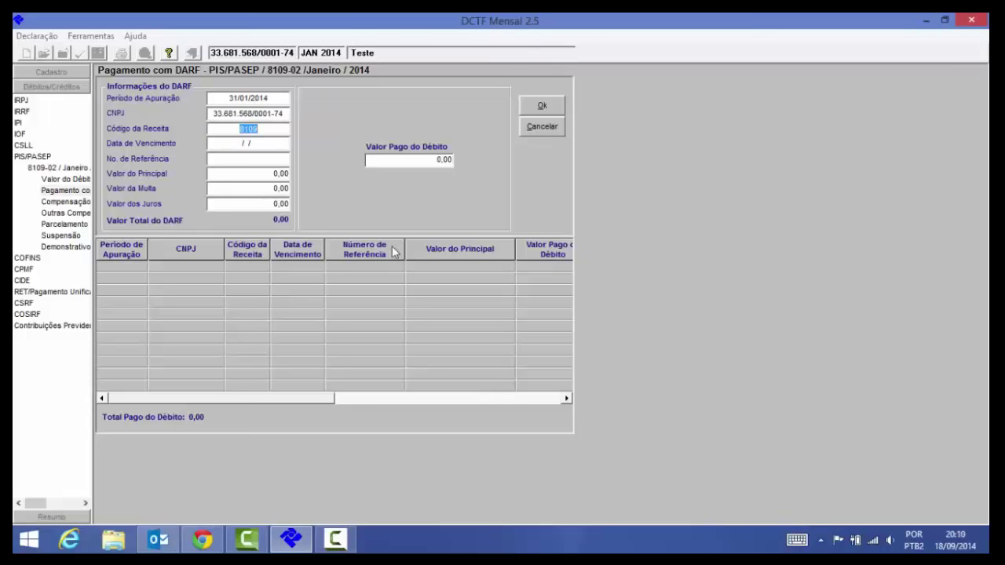
Enter due date 25/02/2014 and principal 150,00, then save the DARF payment.
click(210, 146)
text(25/02/2)
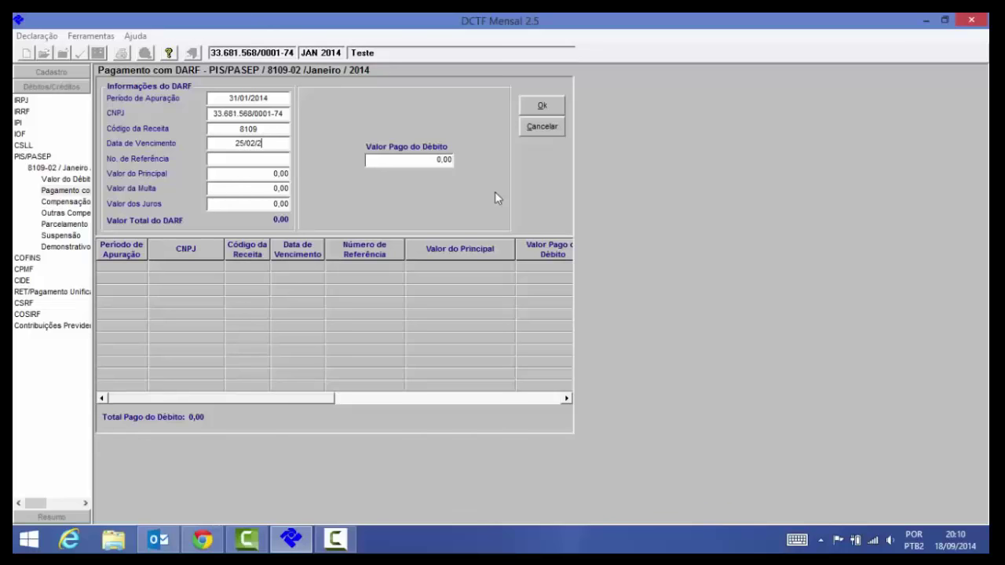
text(014)
key(Tab)
text(1)
key(Tab)
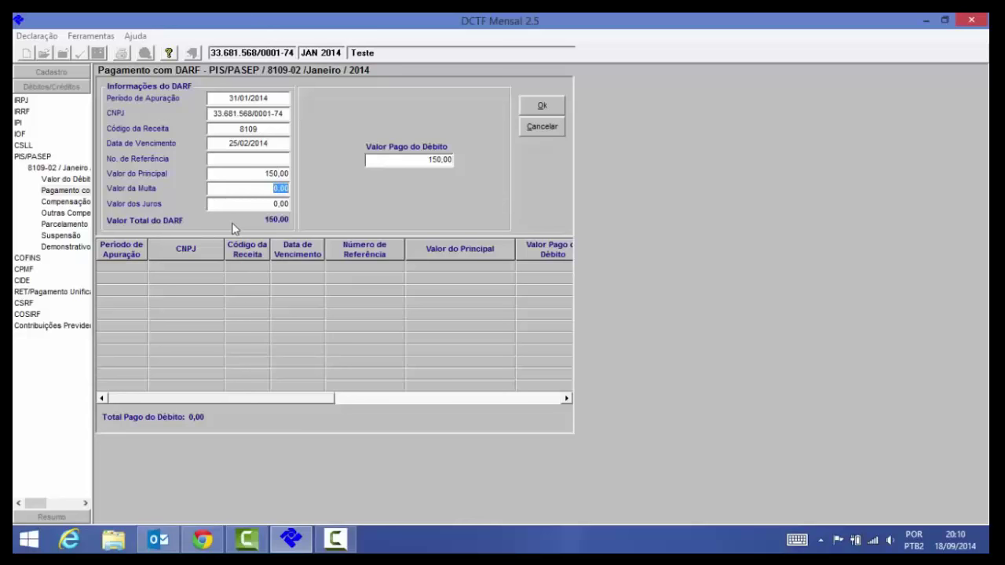
key(Tab)
key(Tab)
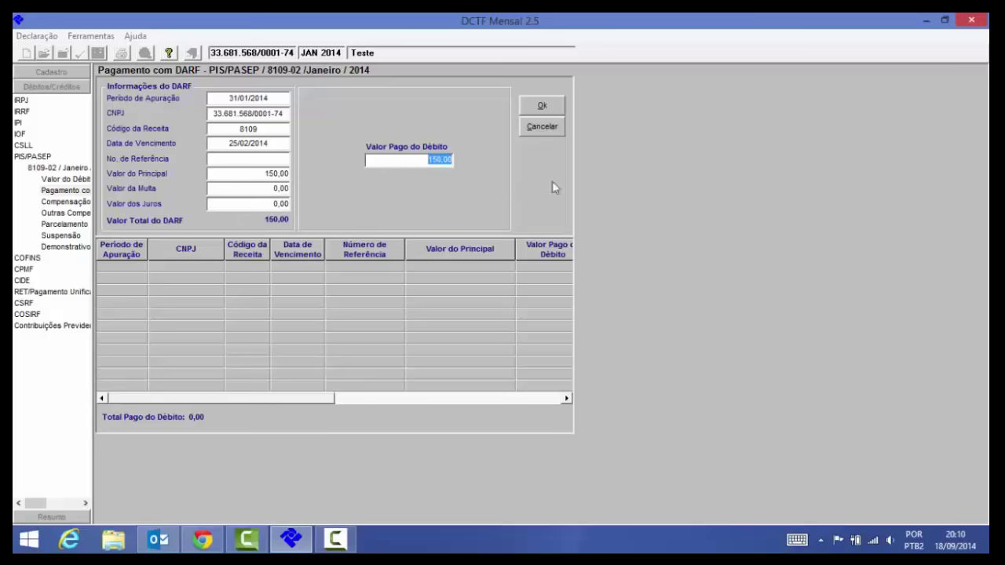
click(543, 107)
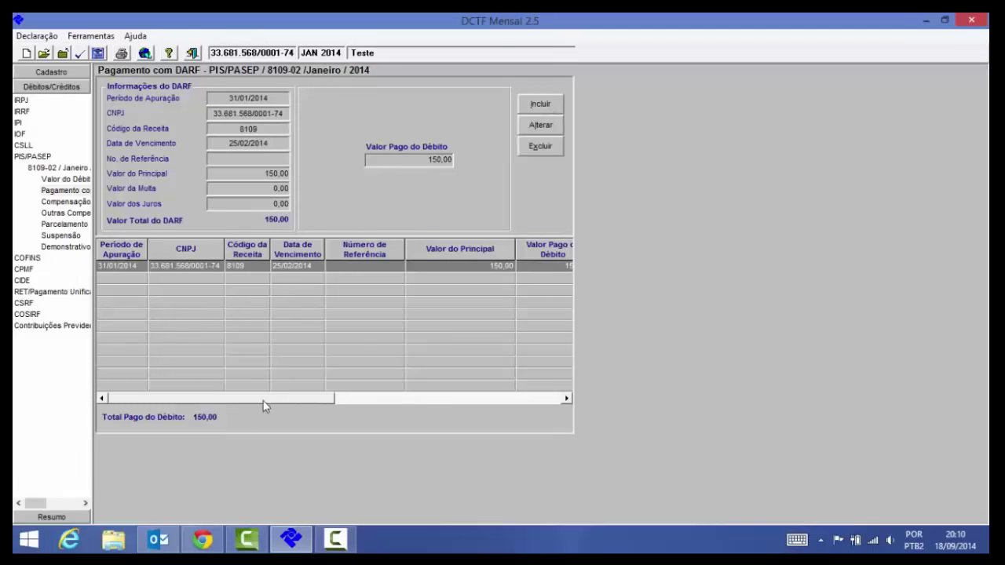
Review the 8109-02 debit value and PIS summary (150,00 debited, 0,00 balance), then switch to IRRF.
click(70, 181)
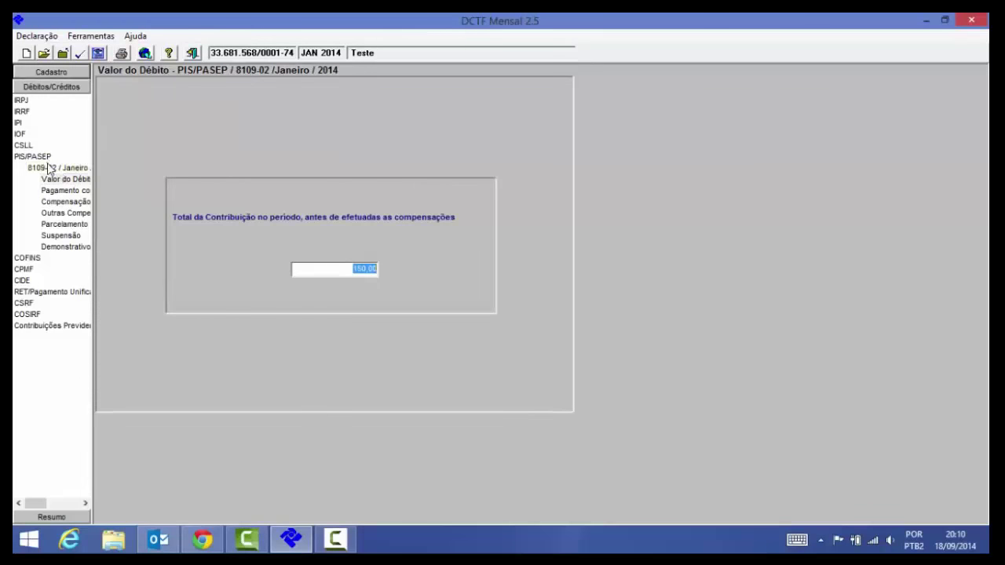
click(48, 167)
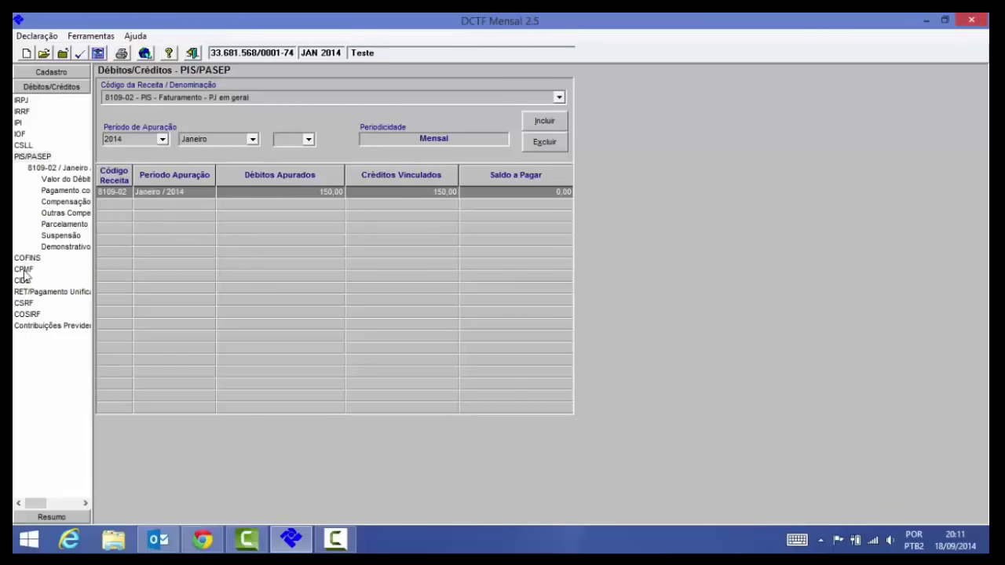
click(21, 112)
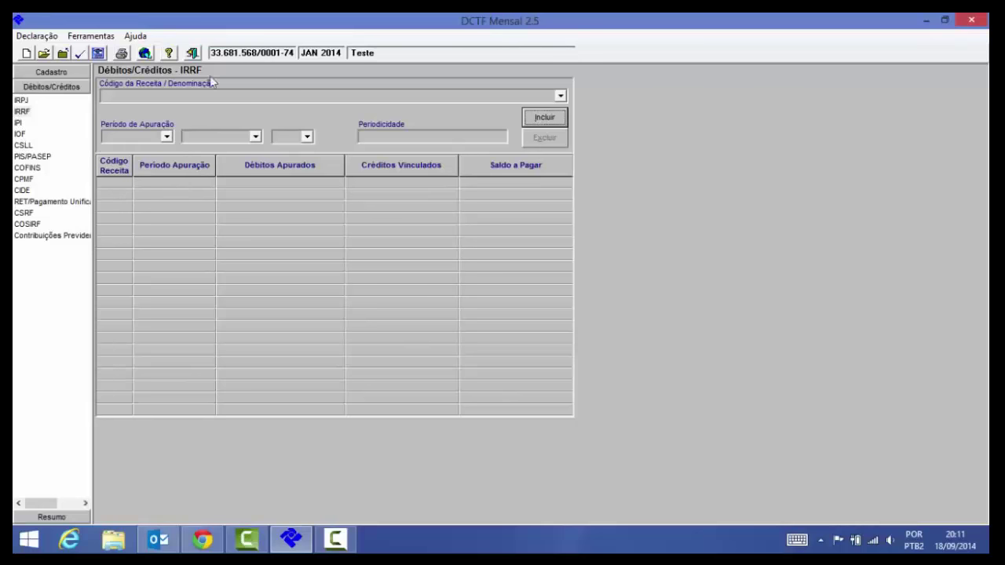
click(80, 54)
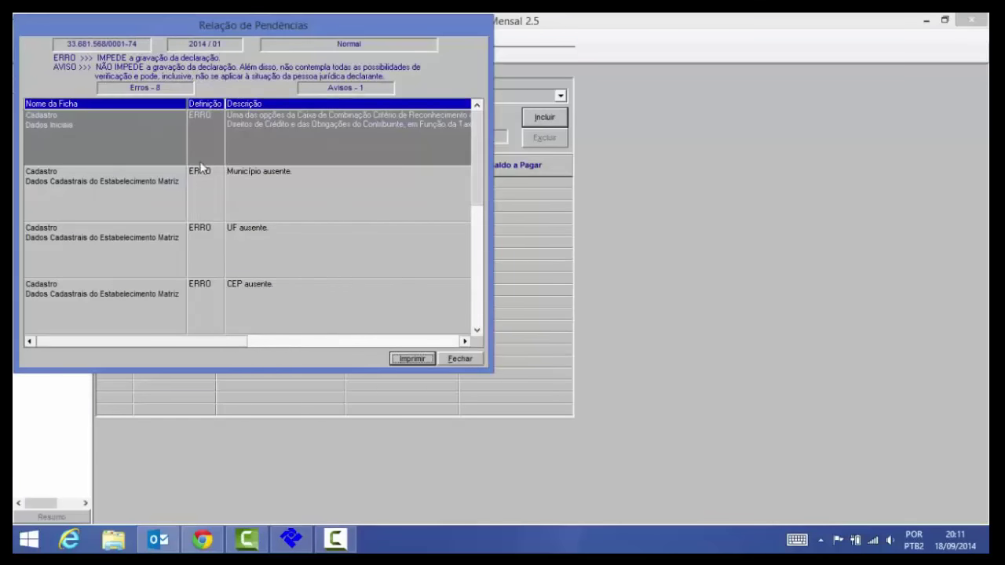
drag(476, 153, 498, 287)
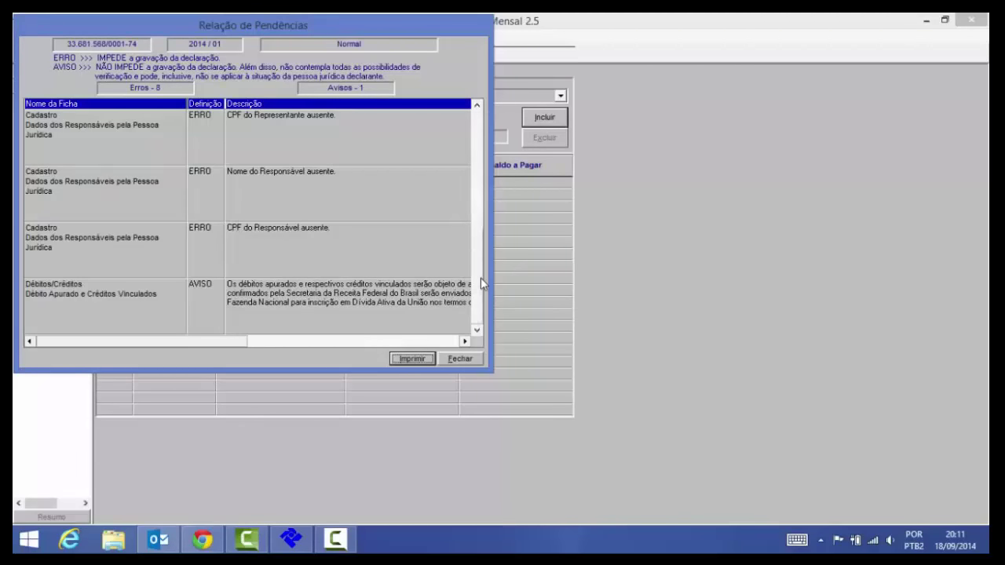
drag(479, 278, 469, 124)
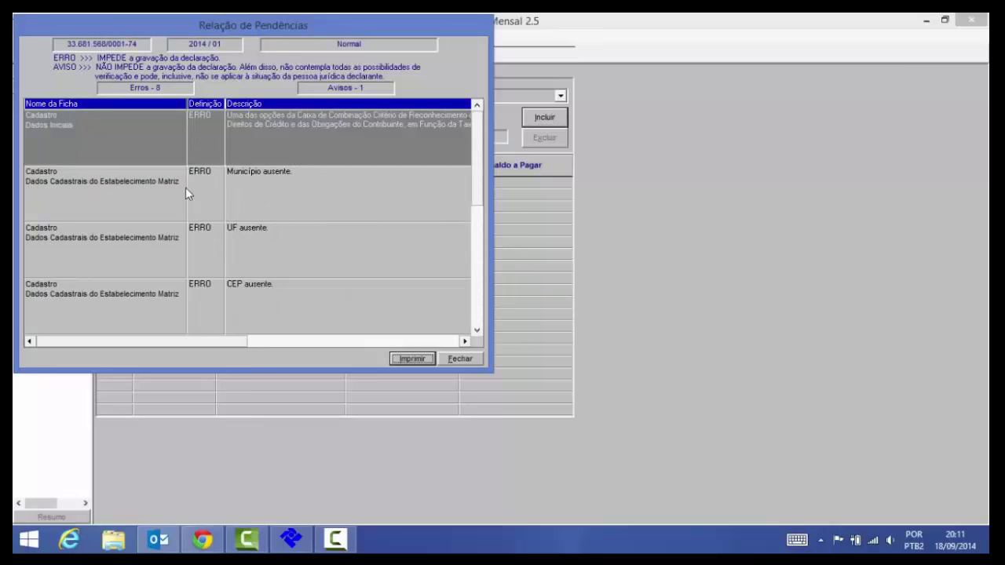
drag(476, 193, 481, 318)
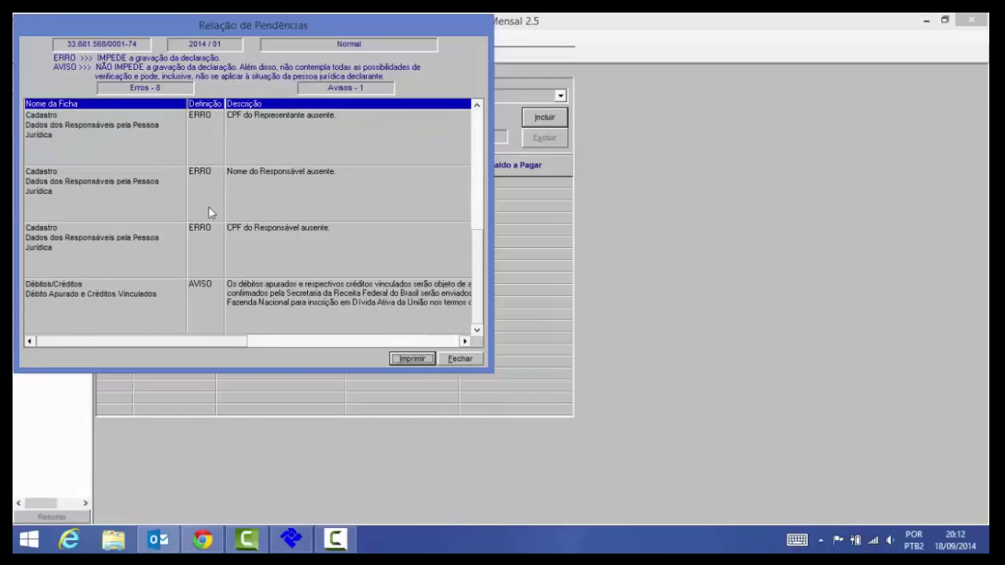
click(478, 174)
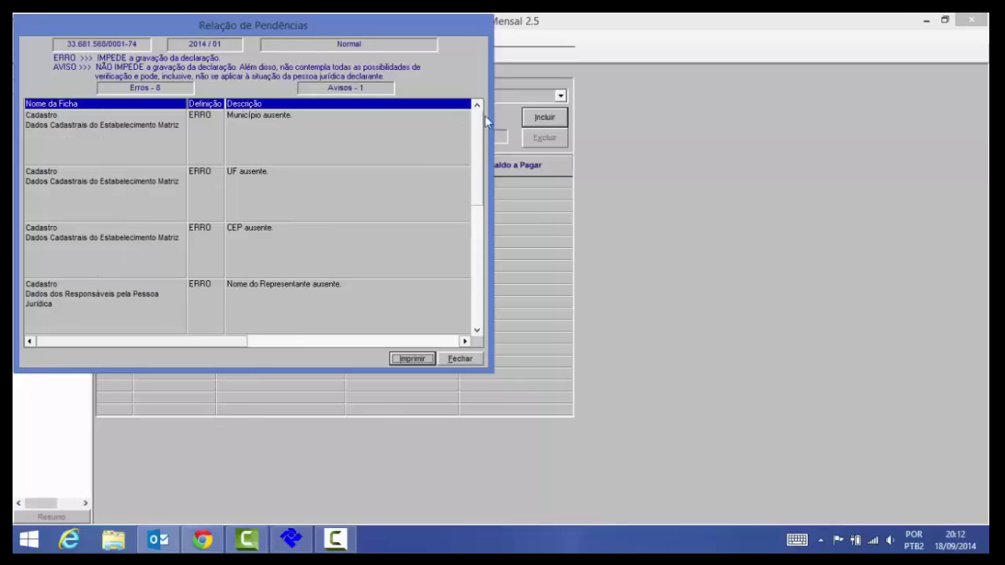
drag(486, 122, 482, 281)
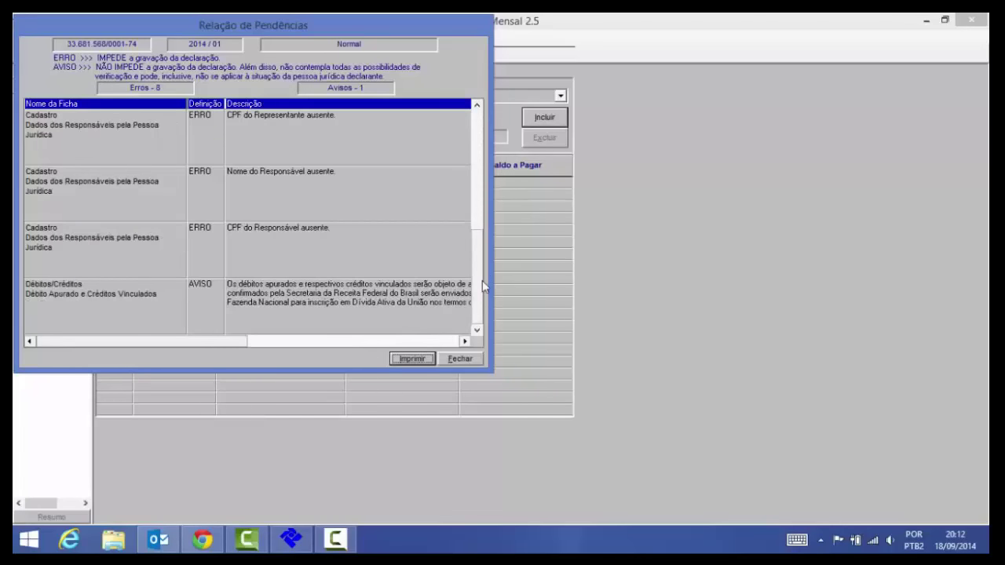
click(462, 358)
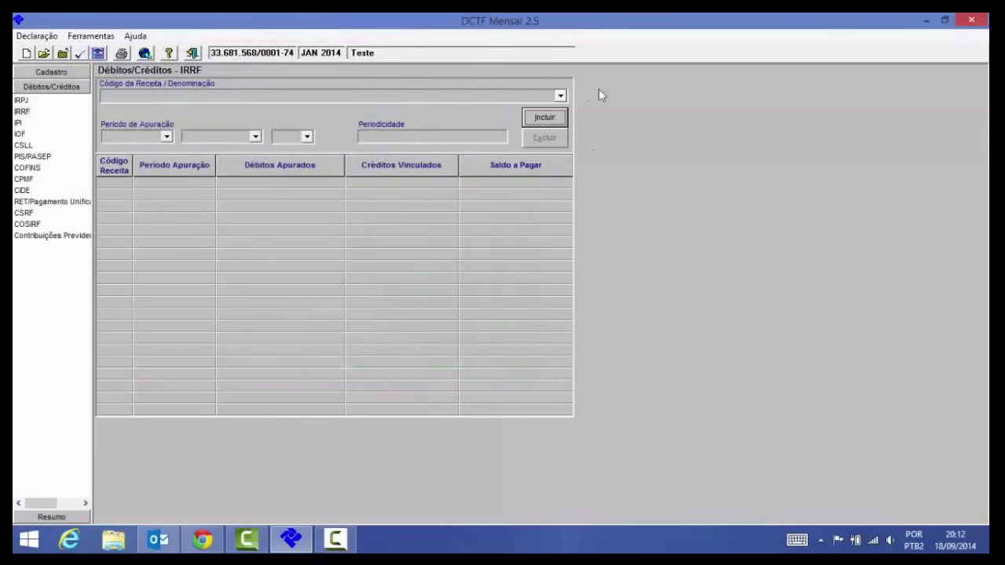
Run Verificar Pendências, dismiss the error report, and open Transmitir declaração via Internet.
click(91, 36)
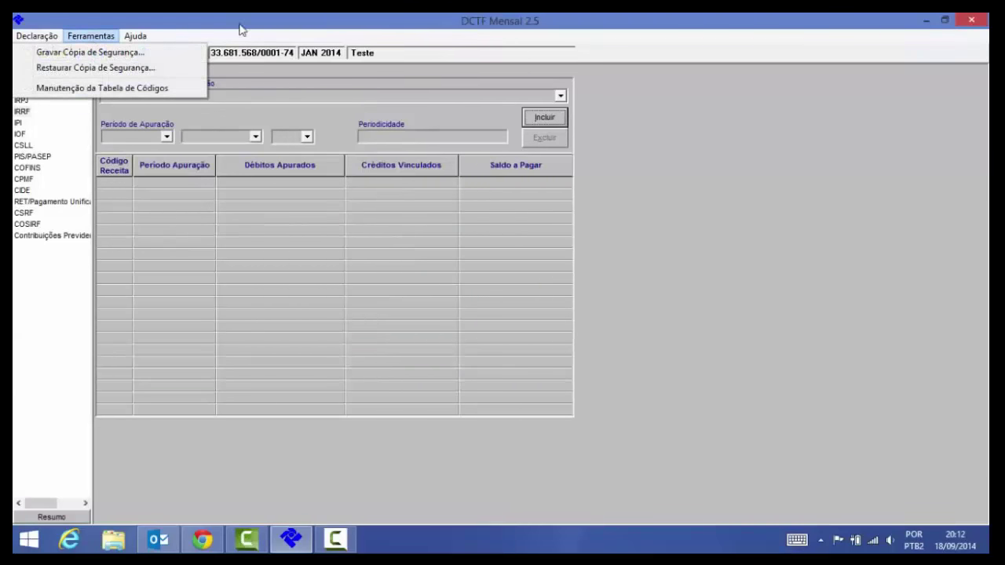
click(235, 26)
click(99, 54)
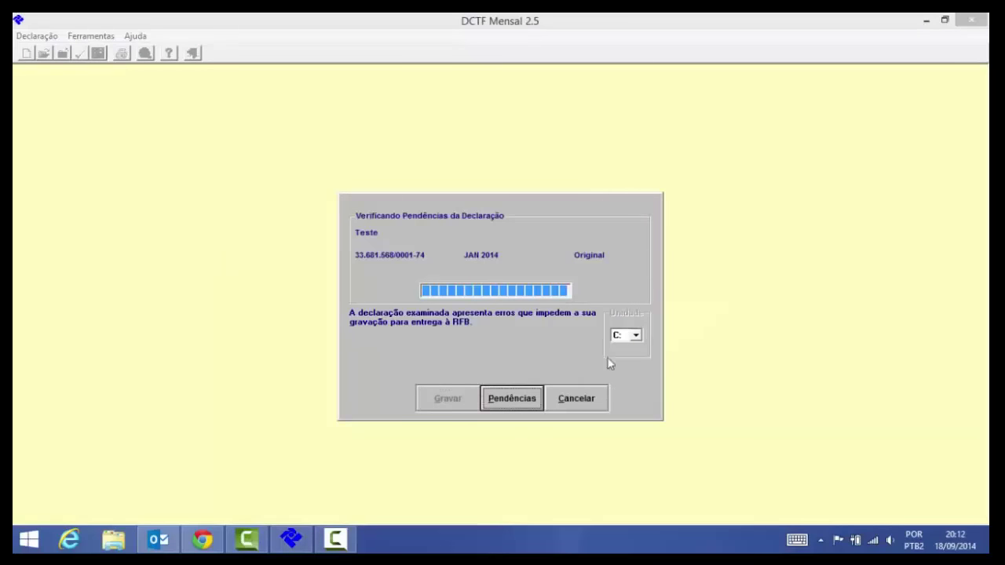
click(585, 401)
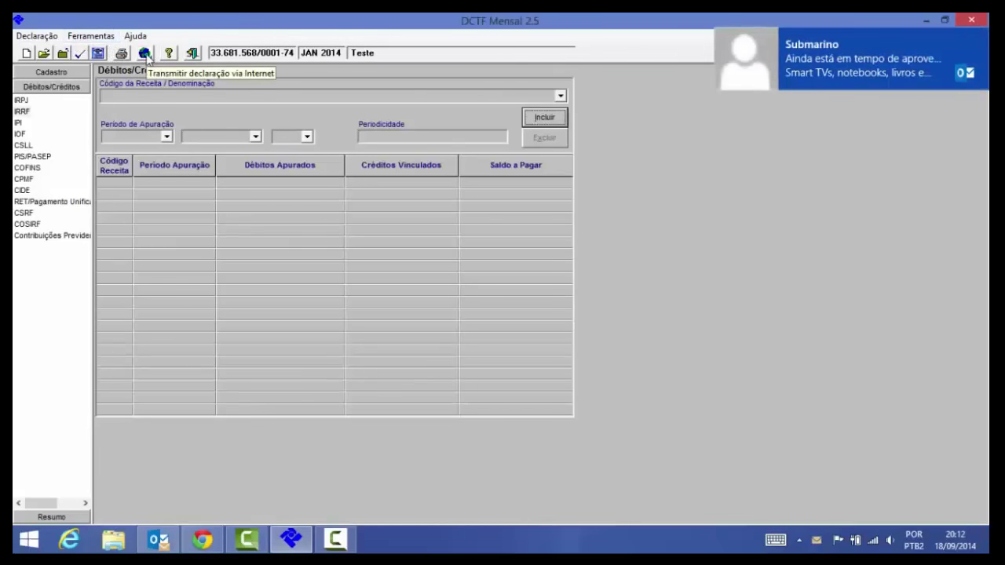
click(145, 54)
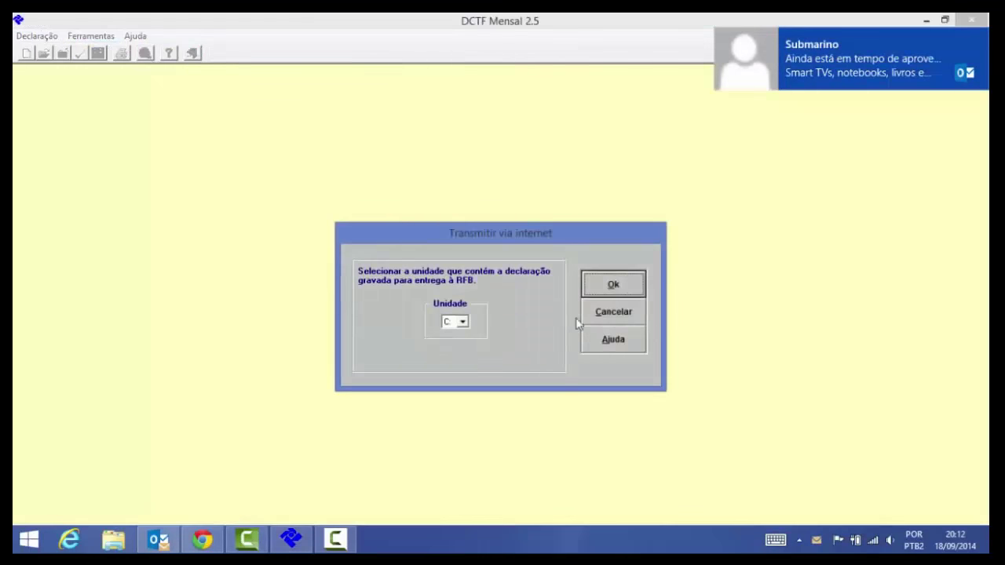